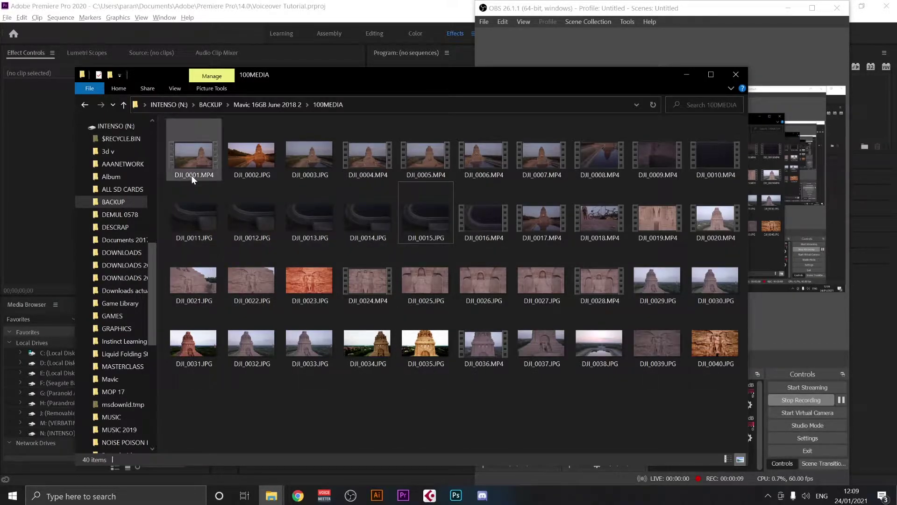
Drag DJI_0004.MP4 from the 100MEDIA folder across to Premiere Pro
click(193, 155)
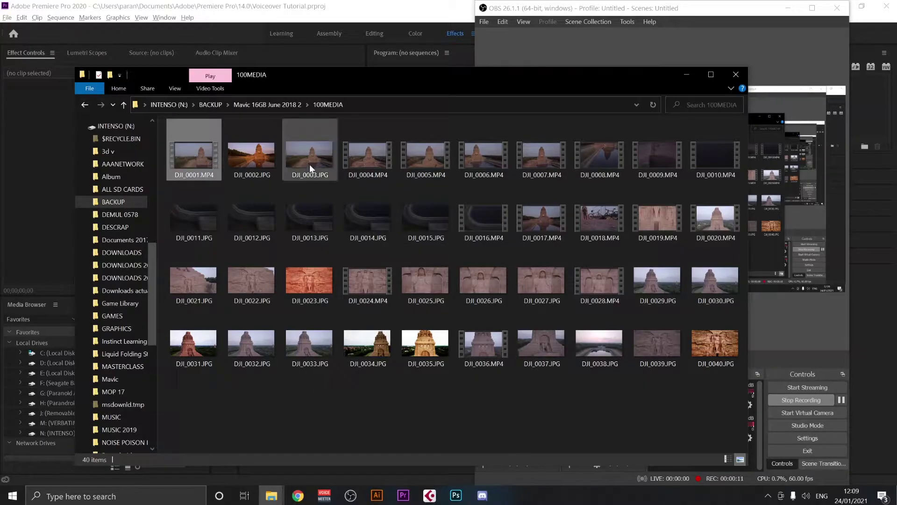
click(366, 159)
drag(368, 178, 336, 386)
key(alt+Tab)
key(alt+Tab)
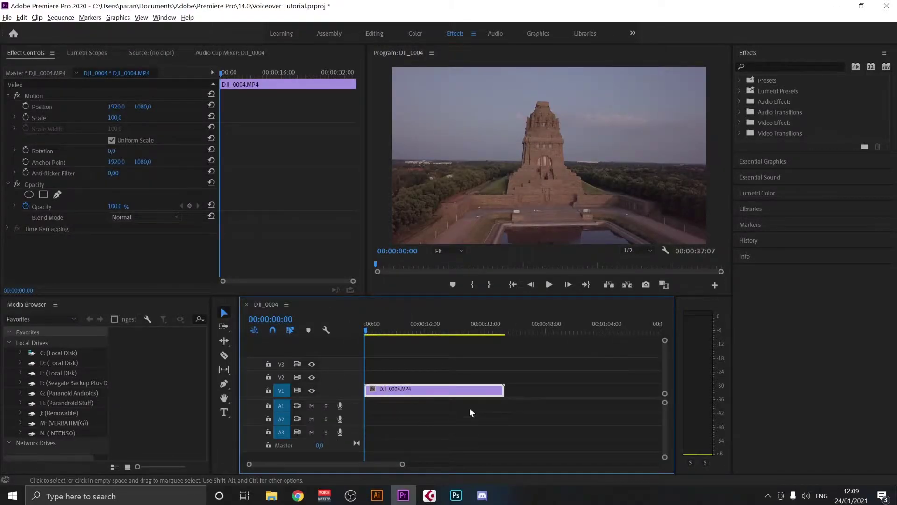
Select the DJI_0004.MP4 clip on V1, view its context menu, then deselect it
click(422, 414)
click(423, 391)
right_click(397, 384)
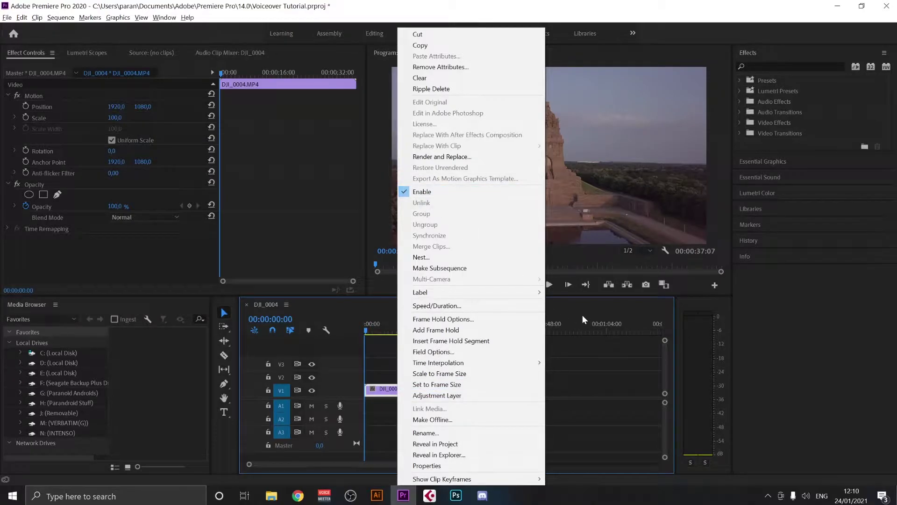
click(556, 365)
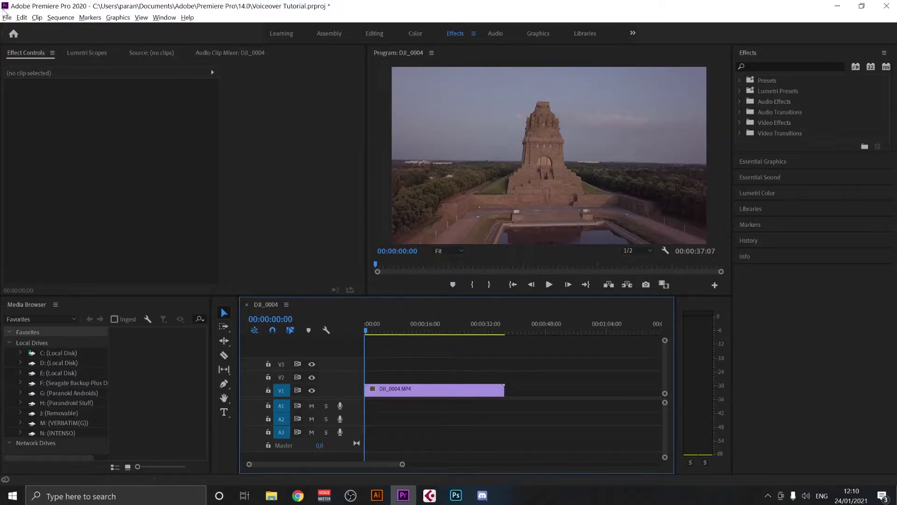
click(22, 17)
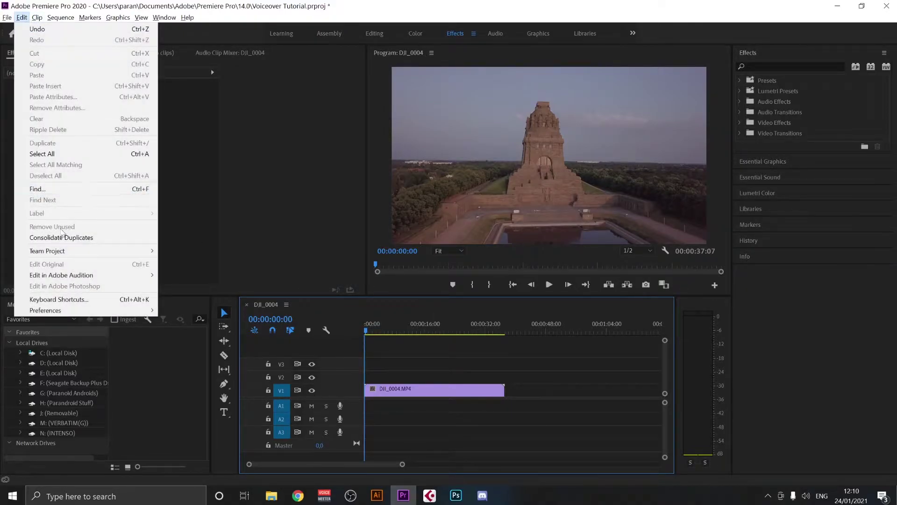
mouse_move(72, 314)
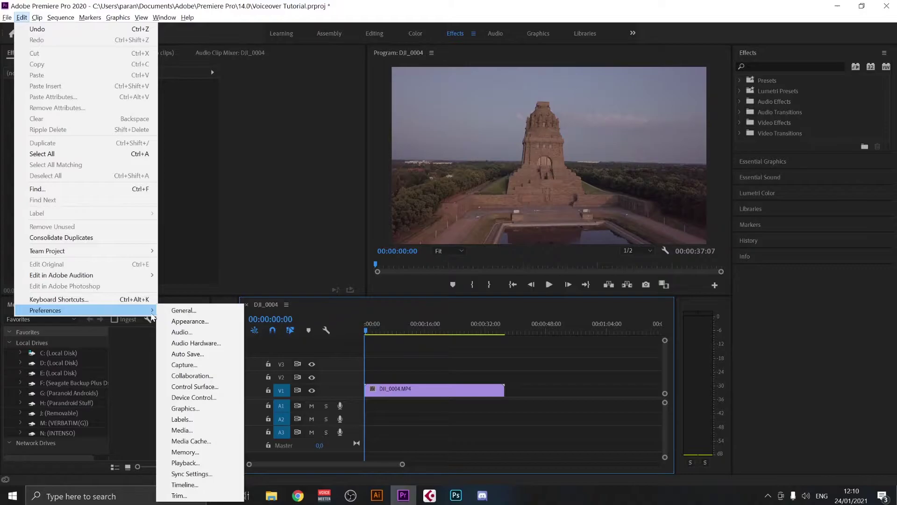
click(203, 334)
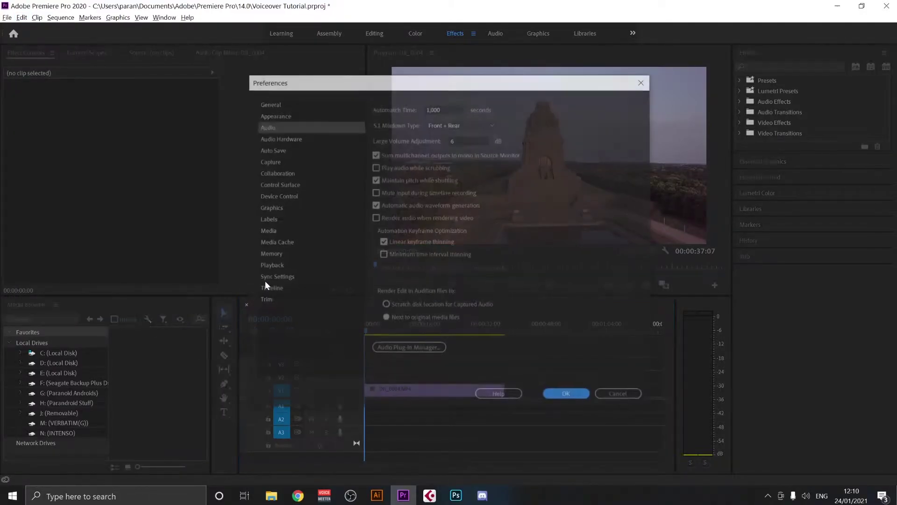
click(269, 139)
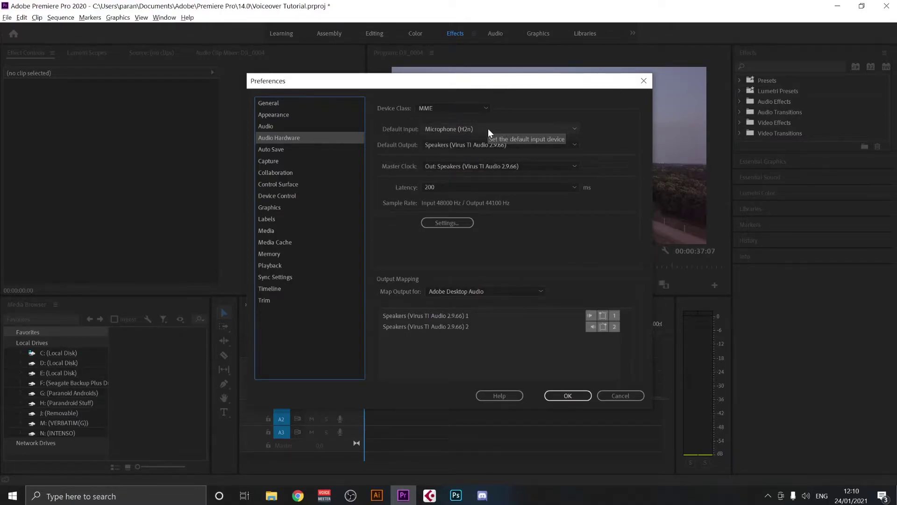
click(552, 128)
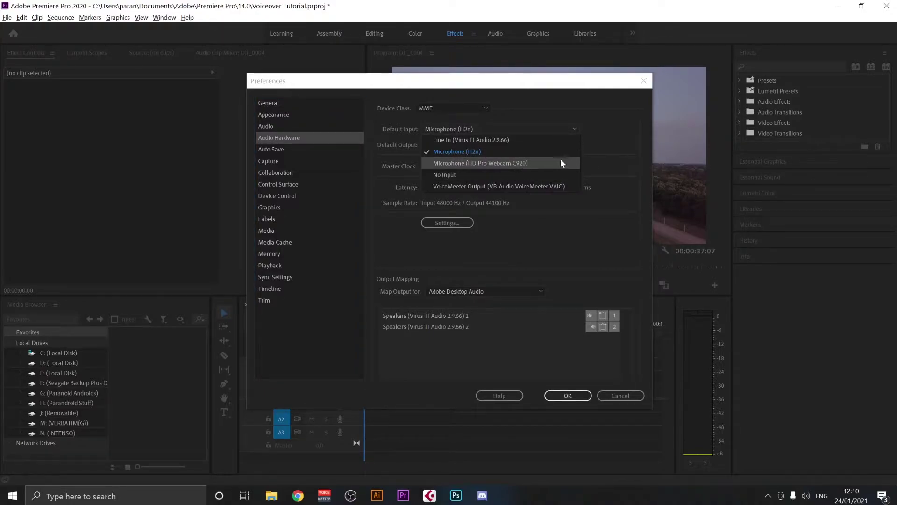
click(622, 145)
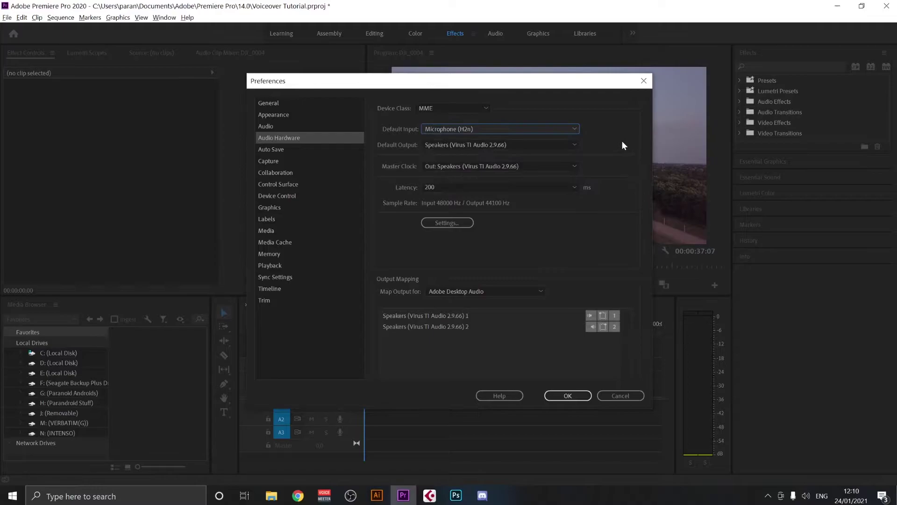
click(557, 396)
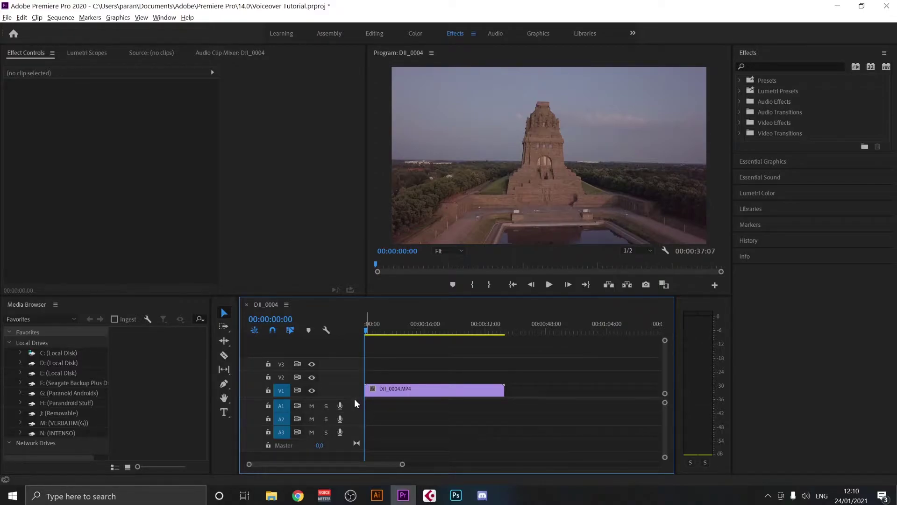
drag(355, 401, 358, 398)
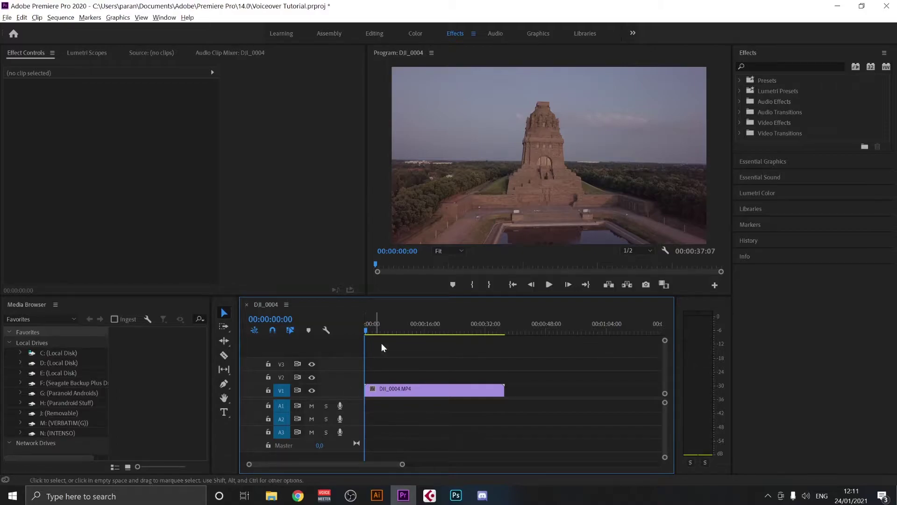
Move the playhead back to 00:00:01:20 and deselect the drone clip
click(460, 331)
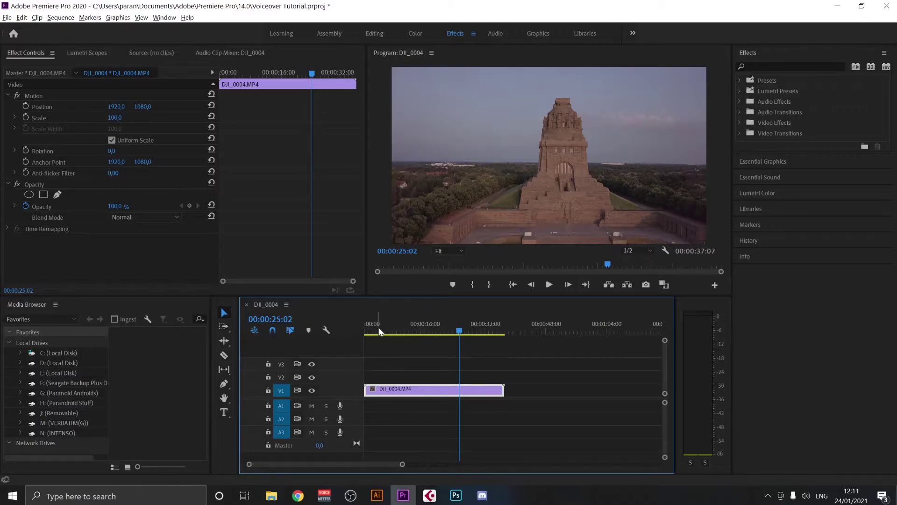
drag(379, 327, 371, 331)
click(396, 397)
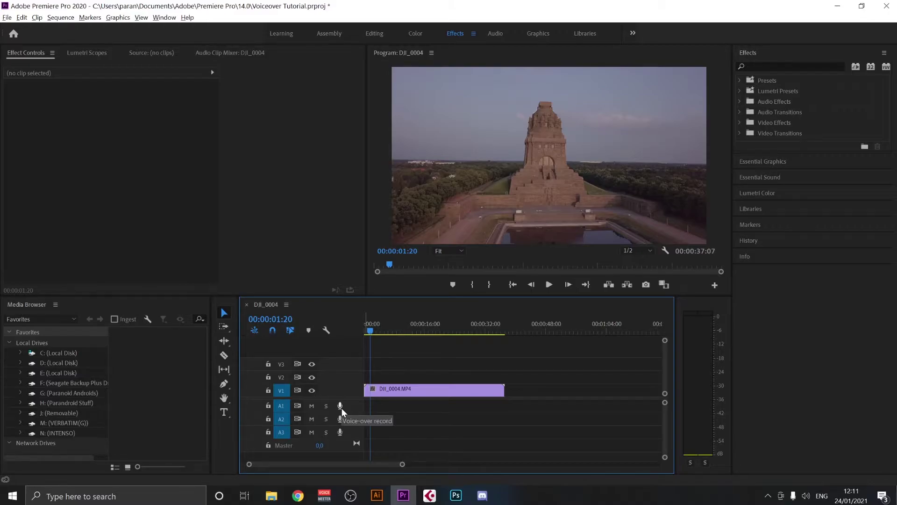
Record a voice-over onto A1 with its mic button, stopping at about 00:00:10:06
click(342, 409)
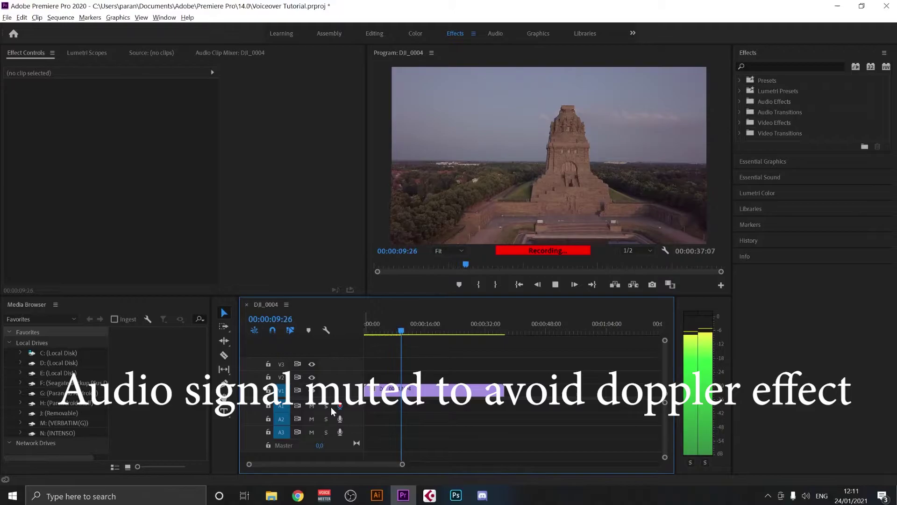
click(339, 405)
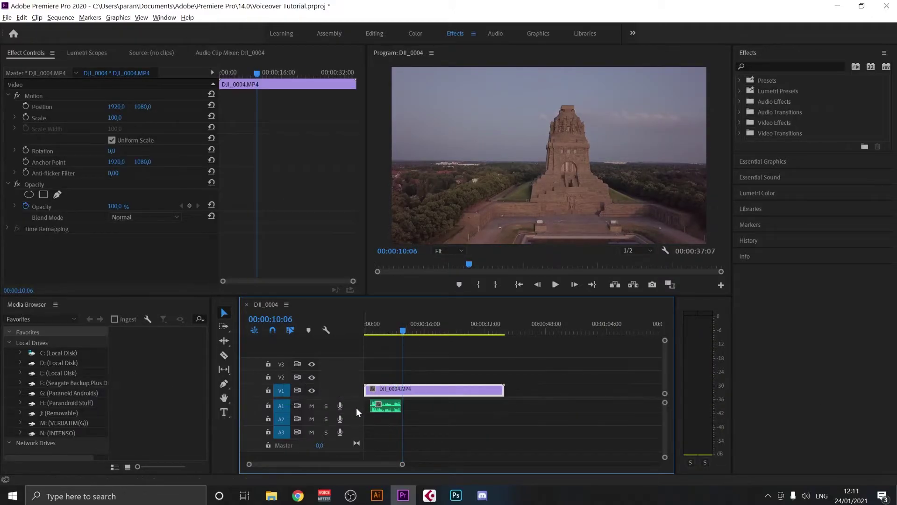
Make track A1 taller and move Audio 1.wav to start at 00:00:00:00
drag(358, 411, 377, 463)
drag(415, 418, 395, 435)
click(364, 330)
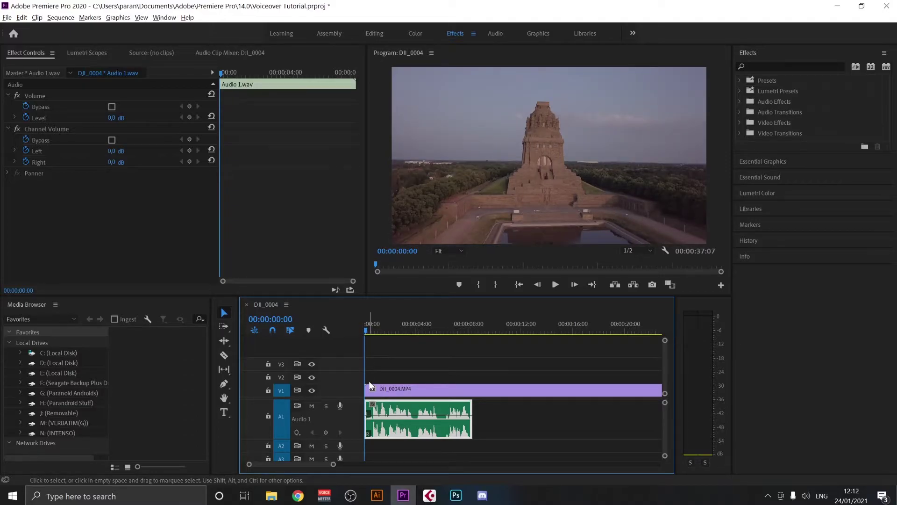
Play back the voice-over with the drone footage, then zoom the timeline in and out
key(space)
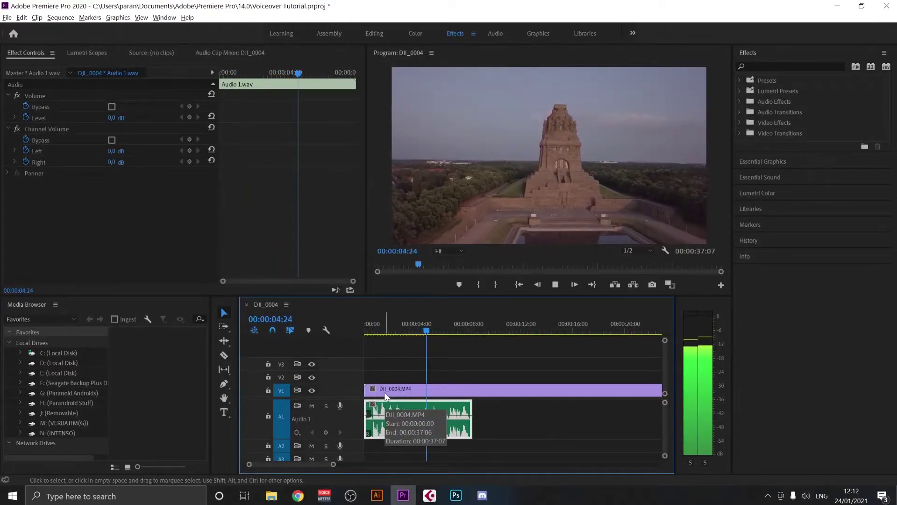
click(430, 392)
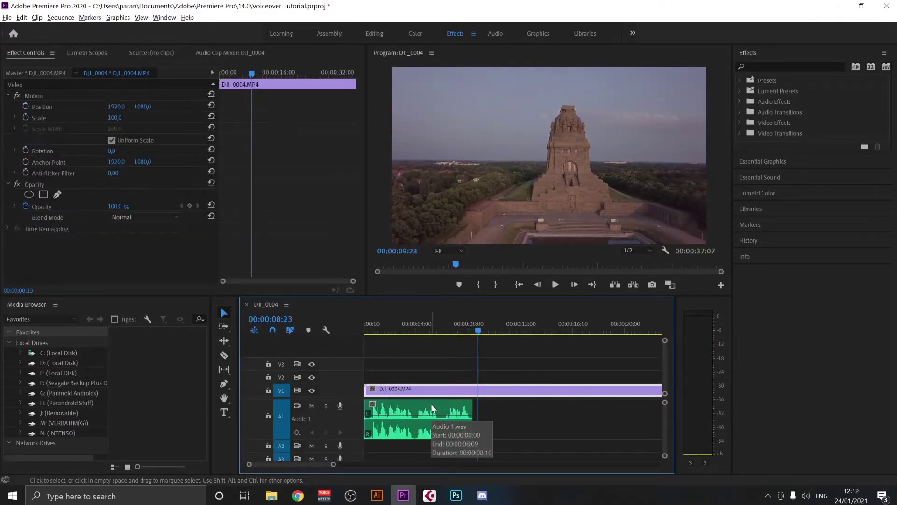
key(space)
drag(333, 464, 352, 458)
click(437, 431)
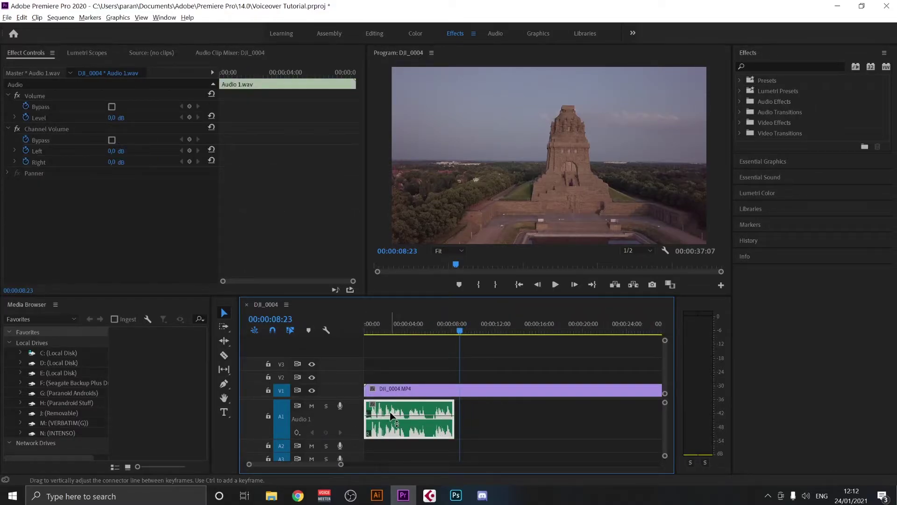
drag(341, 465, 320, 465)
key(Home)
key(equal)
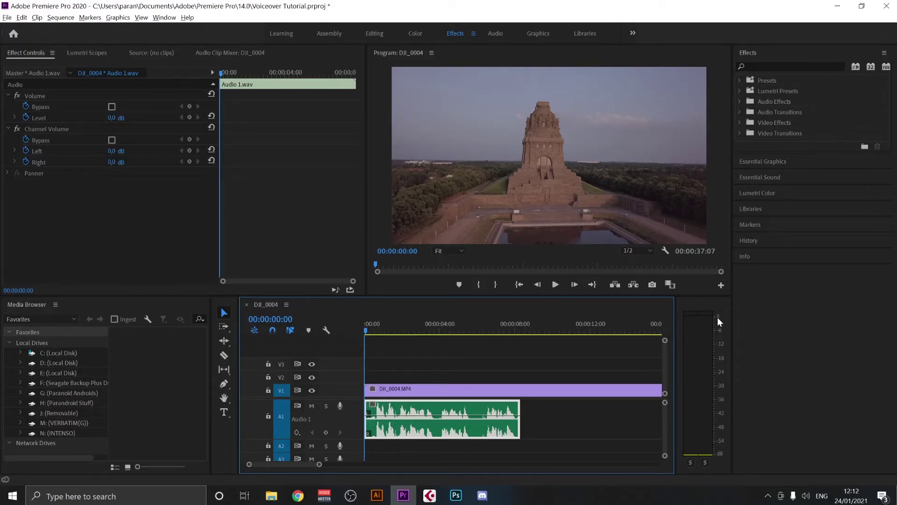
key(space)
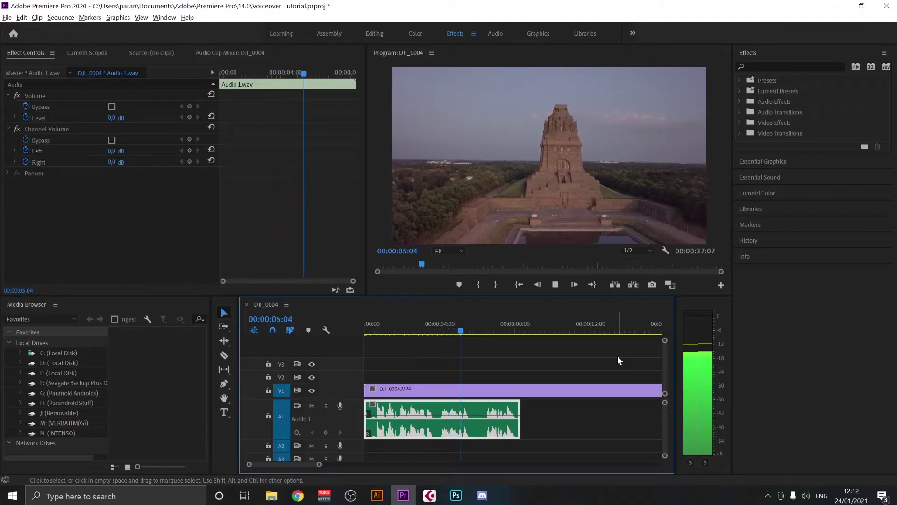
key(space)
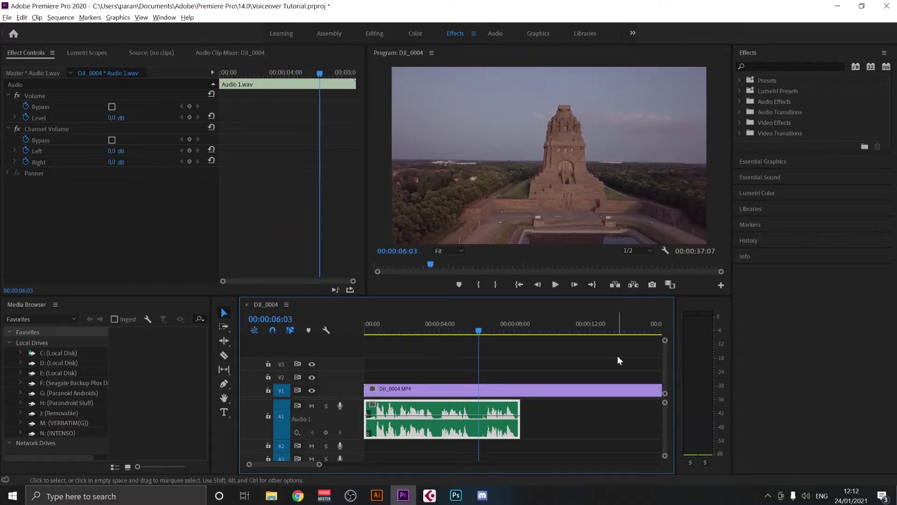
click(445, 417)
click(531, 329)
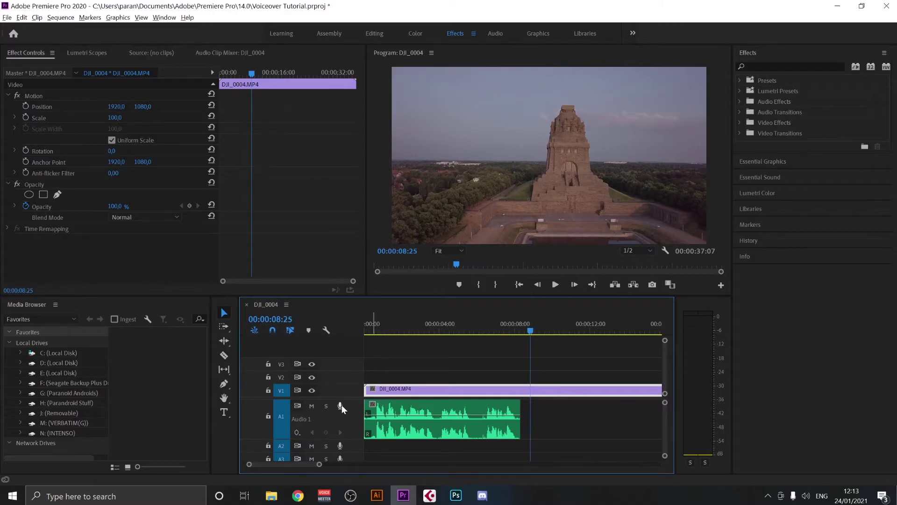